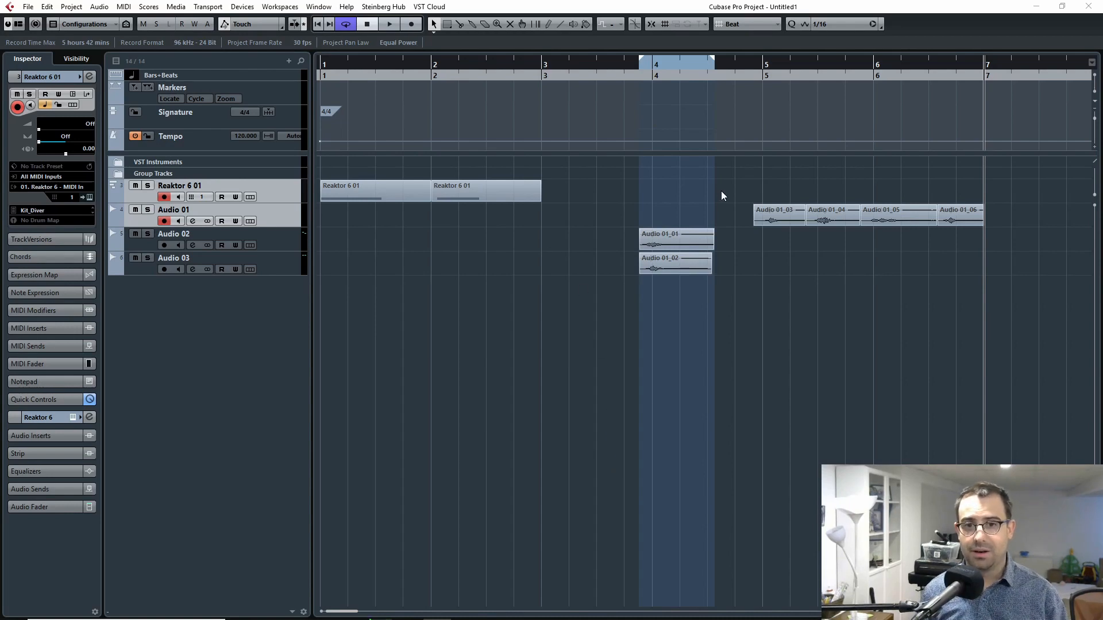
- Move clips Audio 01_03 to Audio 01_06 on the Audio 01 track about half a bar later
drag(722, 187, 1000, 224)
drag(812, 226, 837, 216)
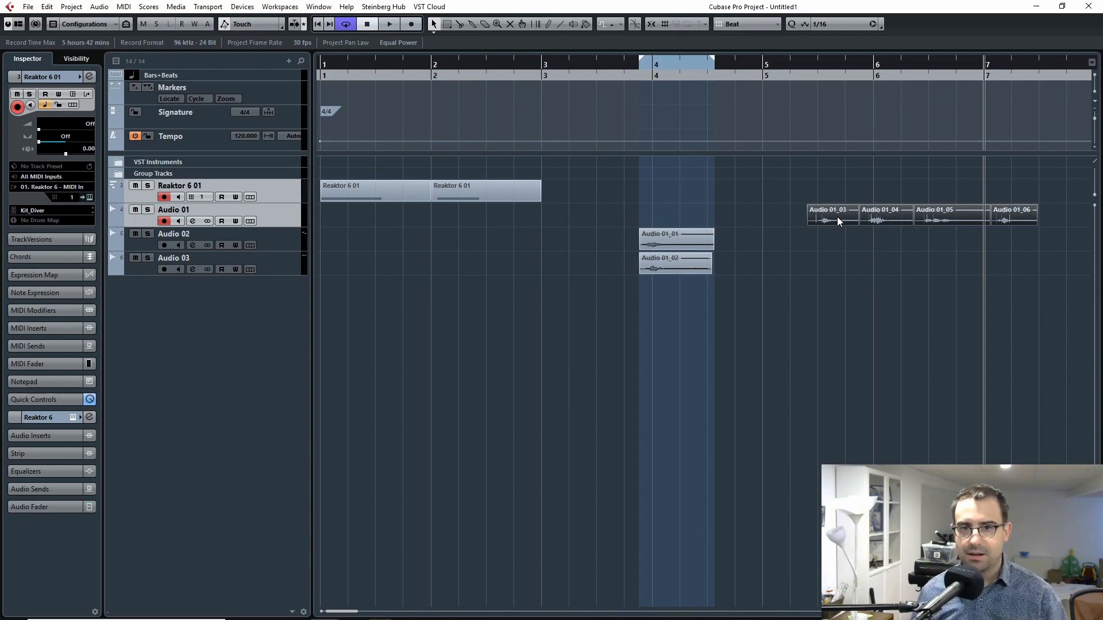
click(780, 301)
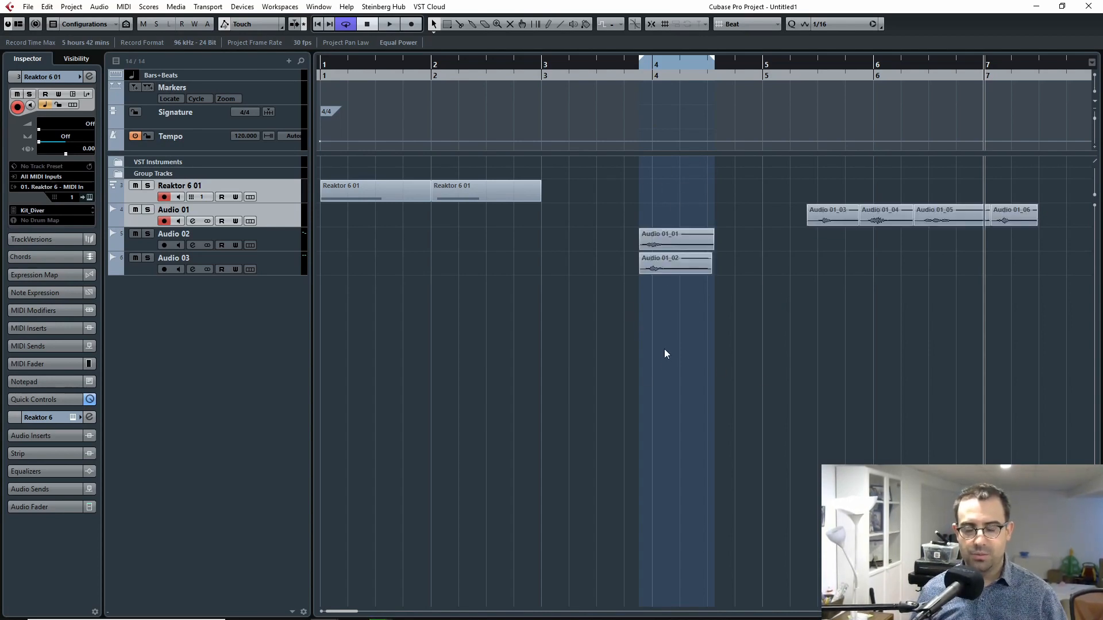
- Try swapping Audio 01_02 for Audio 01_03 on the Audio 03 track near bar 4, and undo both moves
drag(664, 271, 751, 268)
drag(835, 216, 661, 268)
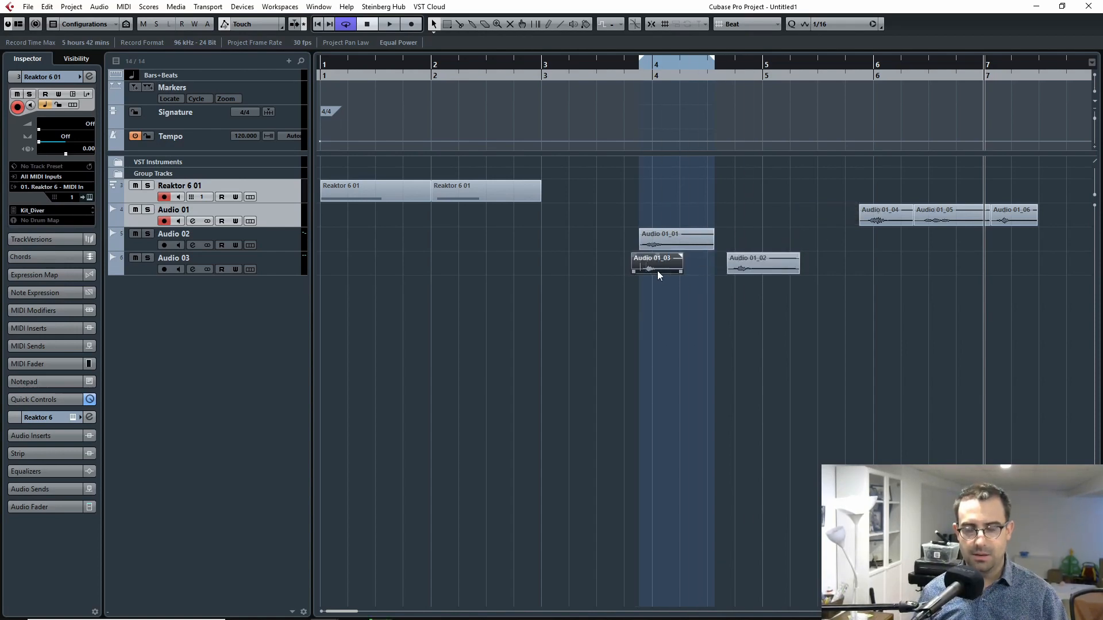
key(ctrl+z)
key(ctrl+z)
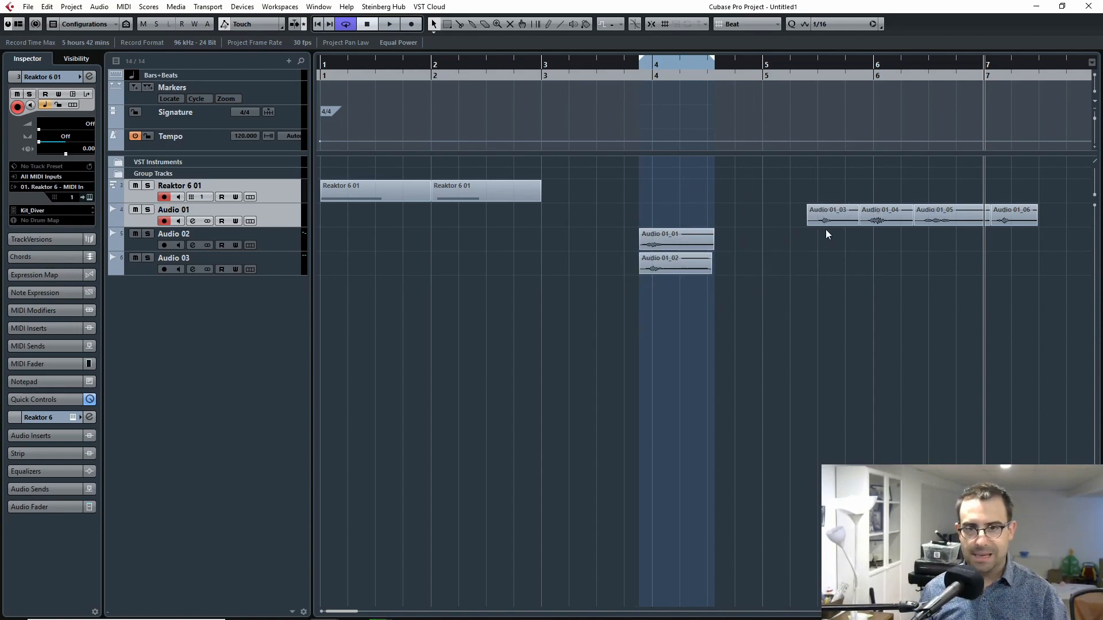
- Stack Audio 01_03, Audio 01_04 and Audio 01_05 on separate new tracks beneath Audio 01_02, aligned with the start of the loop range
drag(829, 221, 666, 289)
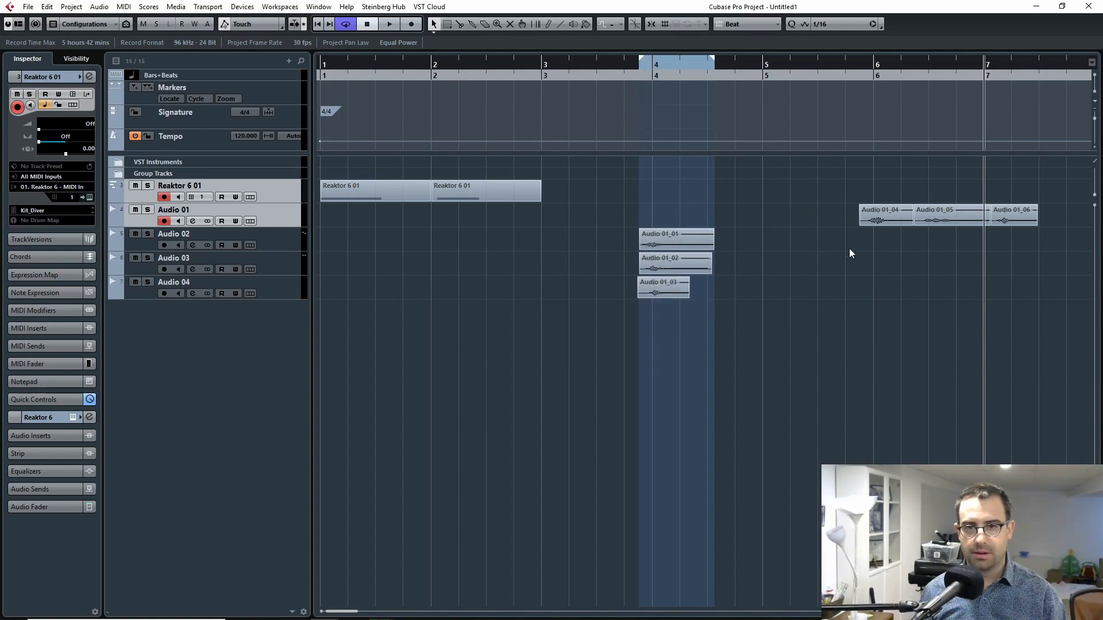
drag(899, 228, 667, 315)
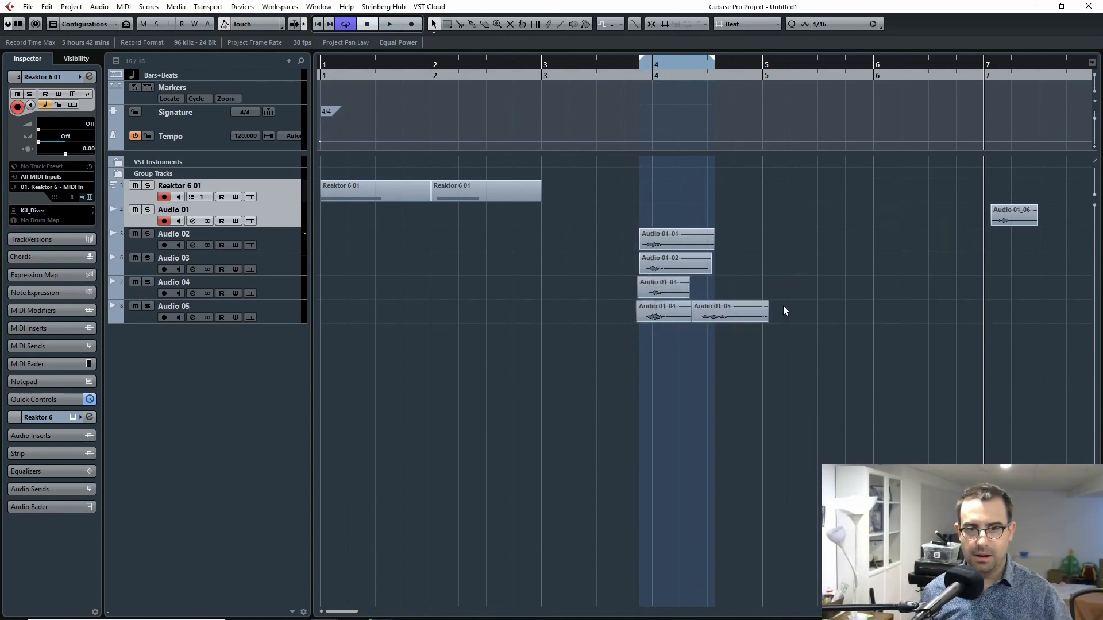
drag(965, 222, 657, 322)
key(ctrl+z)
key(ctrl+z)
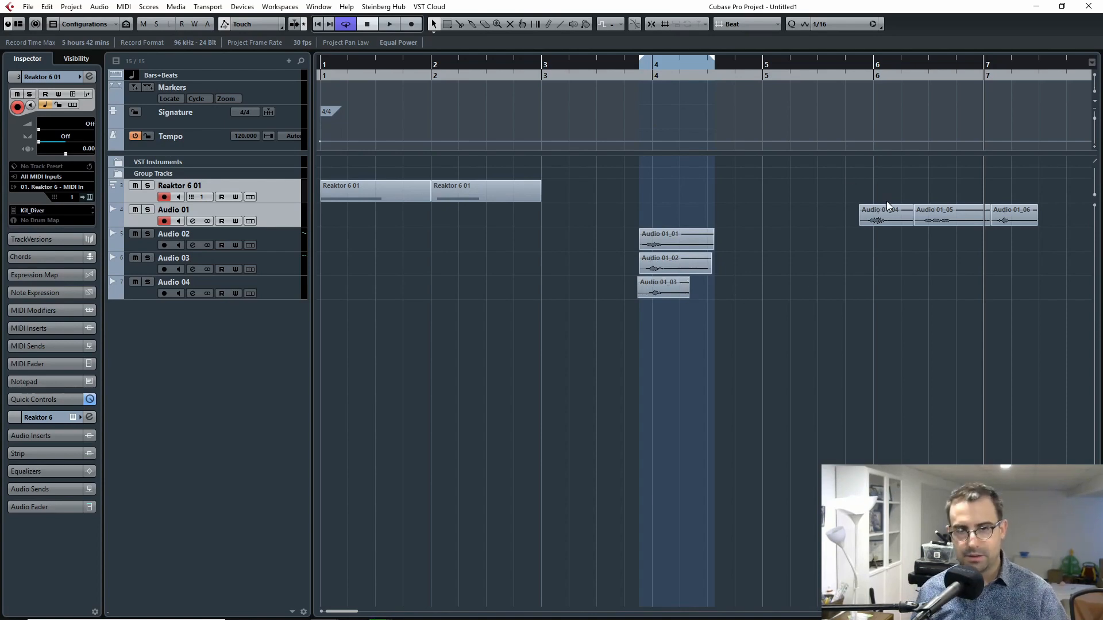
drag(887, 219, 661, 315)
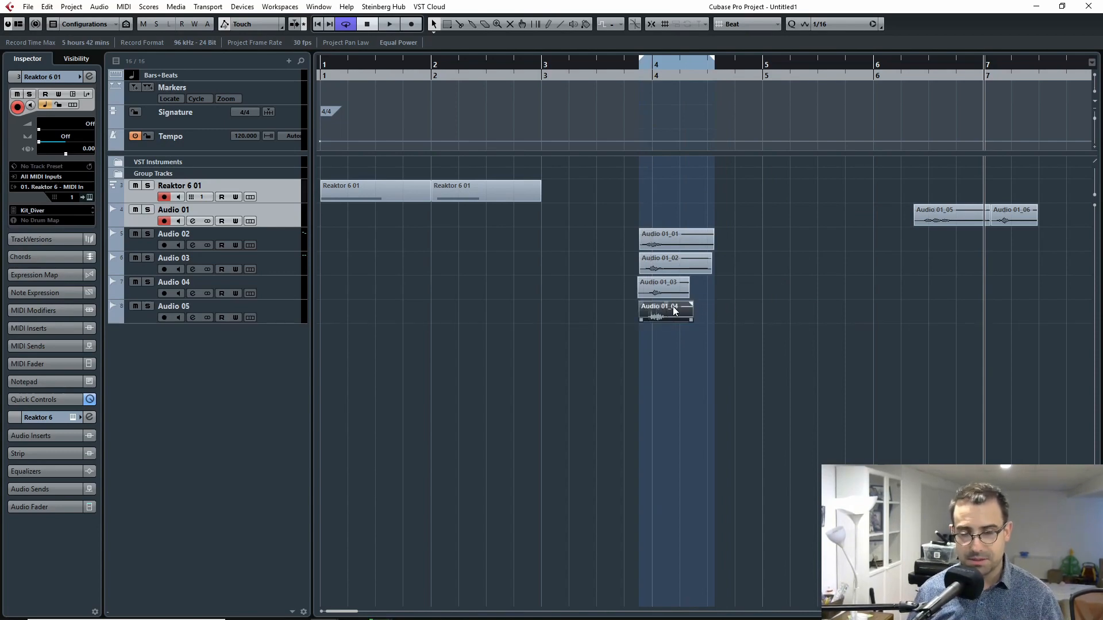
click(800, 343)
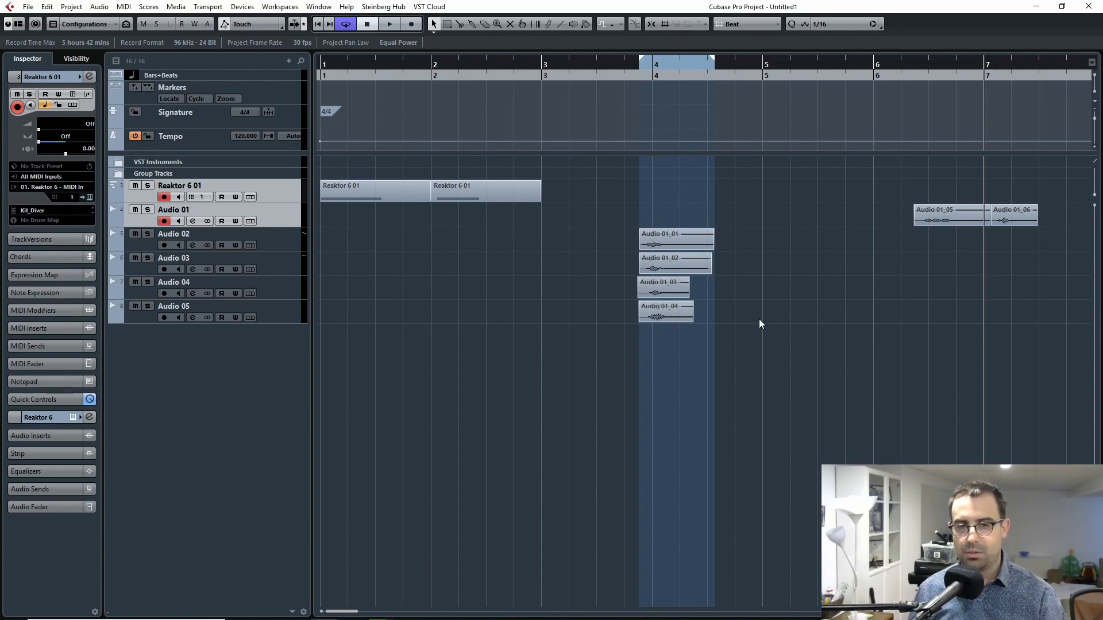
drag(942, 214, 668, 333)
- Move Audio 01_03, Audio 01_04 and Audio 01_05 out of the stack to bars 5–6, and play the remaining two clips together
drag(669, 291, 894, 217)
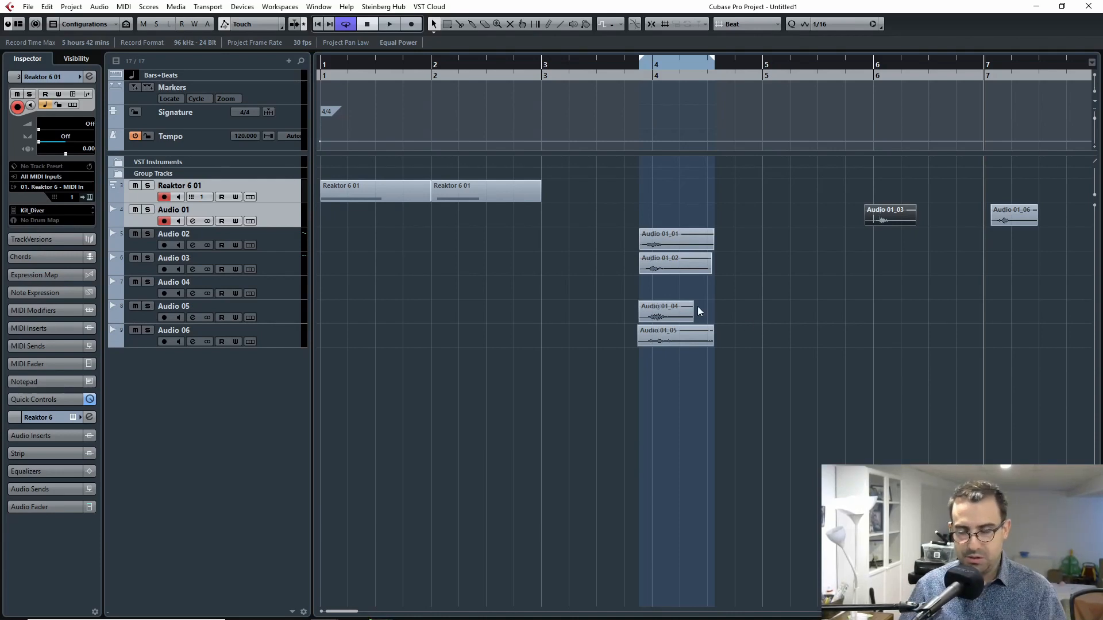
drag(741, 371, 799, 230)
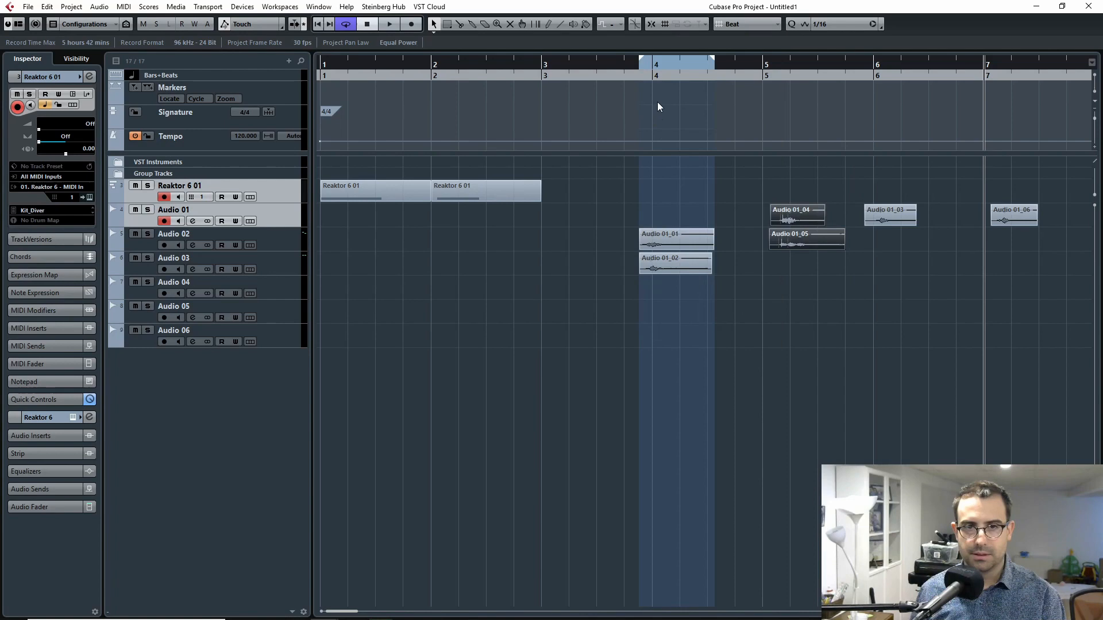
click(636, 67)
key(space)
click(729, 307)
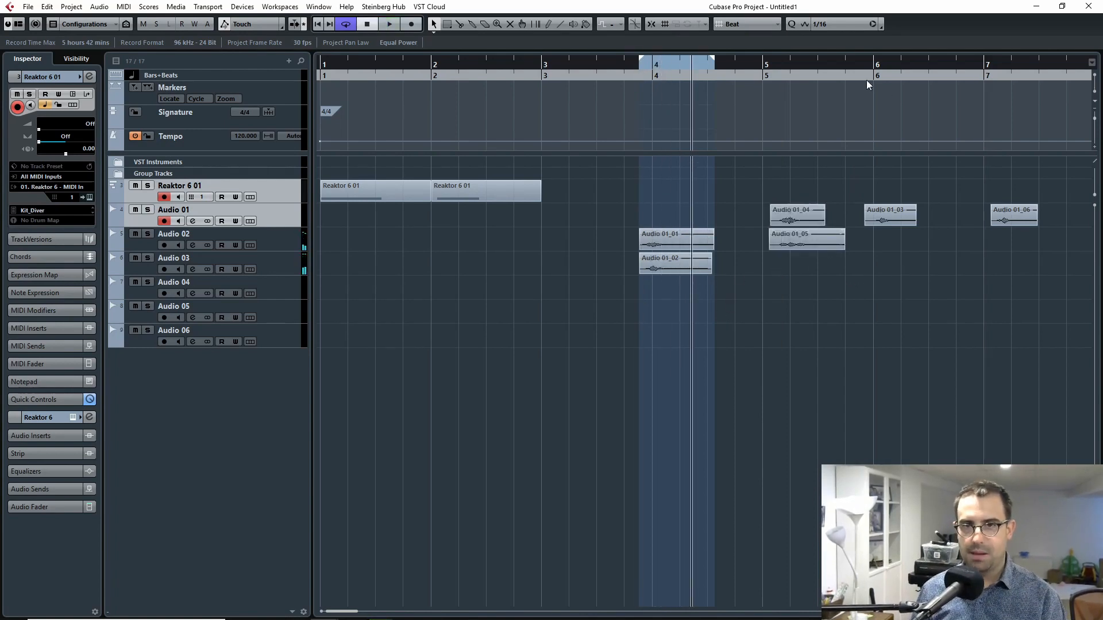
- Layer Audio 01_03 on the Audio 04 track at the start of the loop range and play the three stacked clips together
click(856, 69)
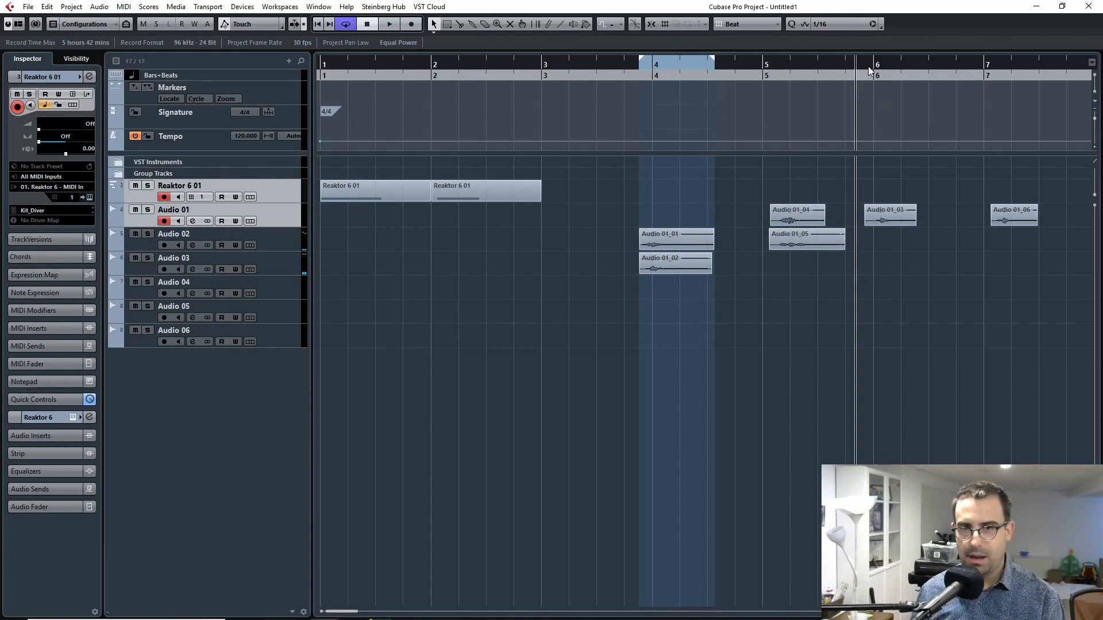
click(873, 218)
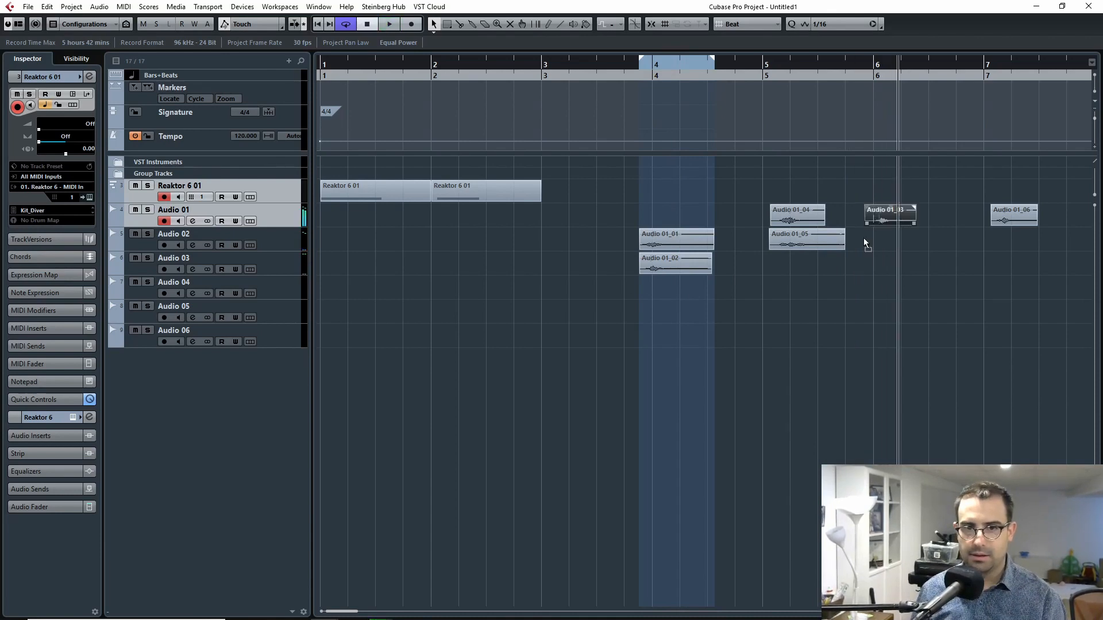
drag(865, 243, 670, 290)
click(643, 74)
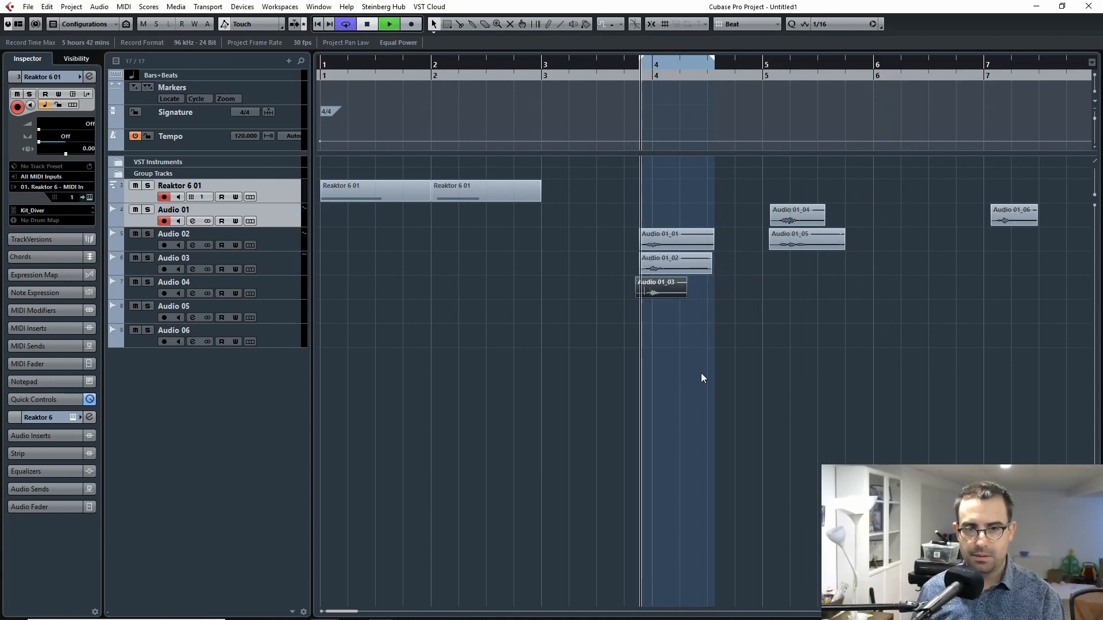
drag(643, 57, 640, 211)
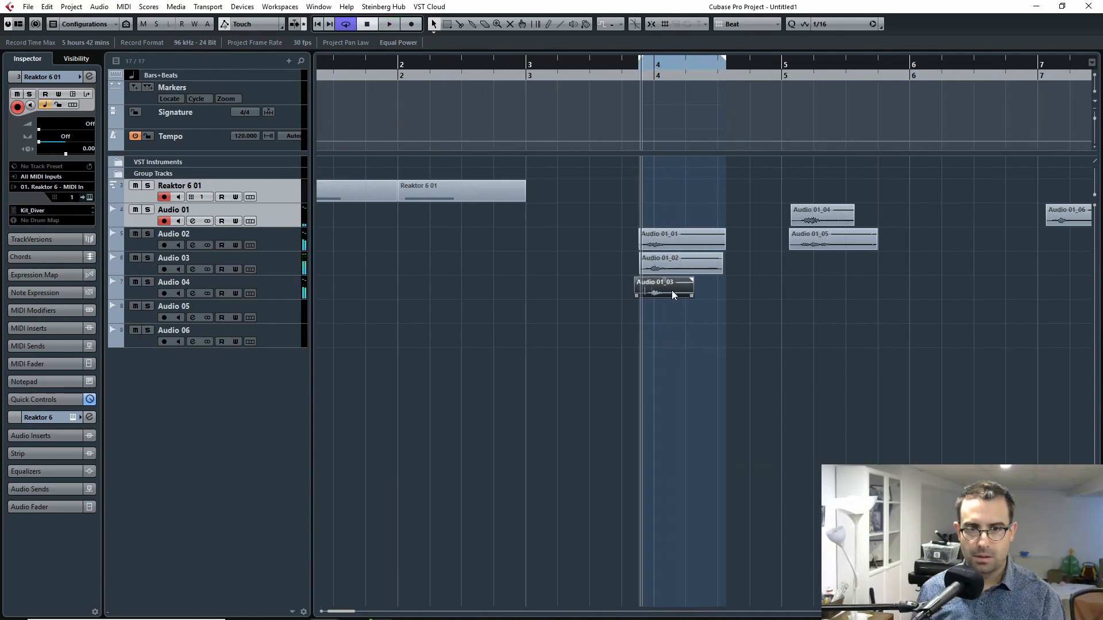
key(space)
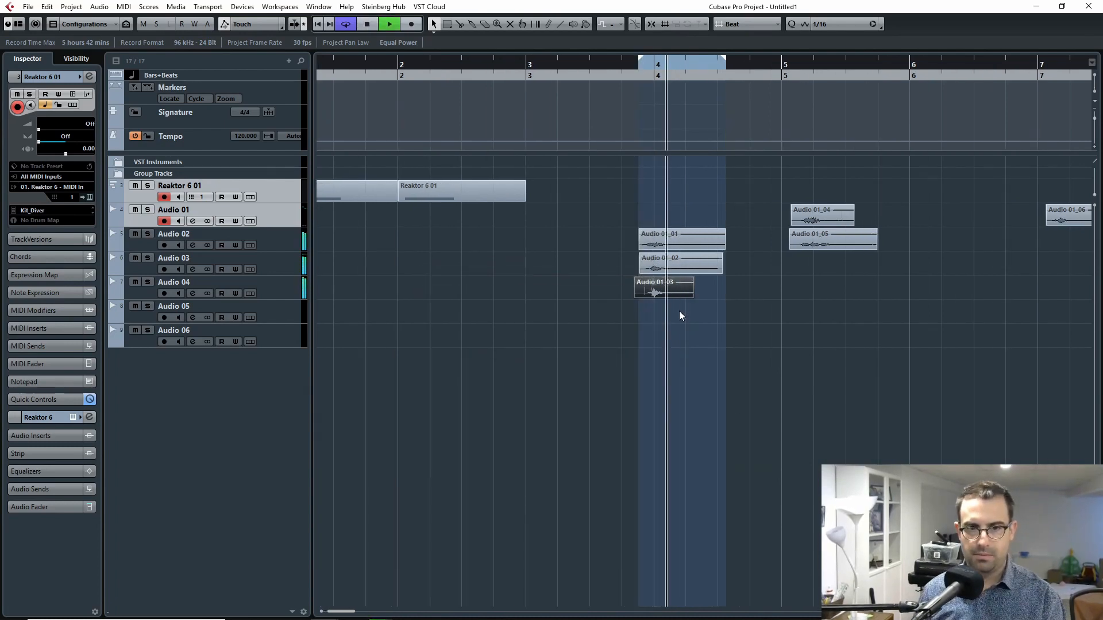
key(space)
- Insert Blue Cat's Gain 3 (Stereo) on the Audio 04 track and raise its gain to +7.00 dB during playback
click(146, 293)
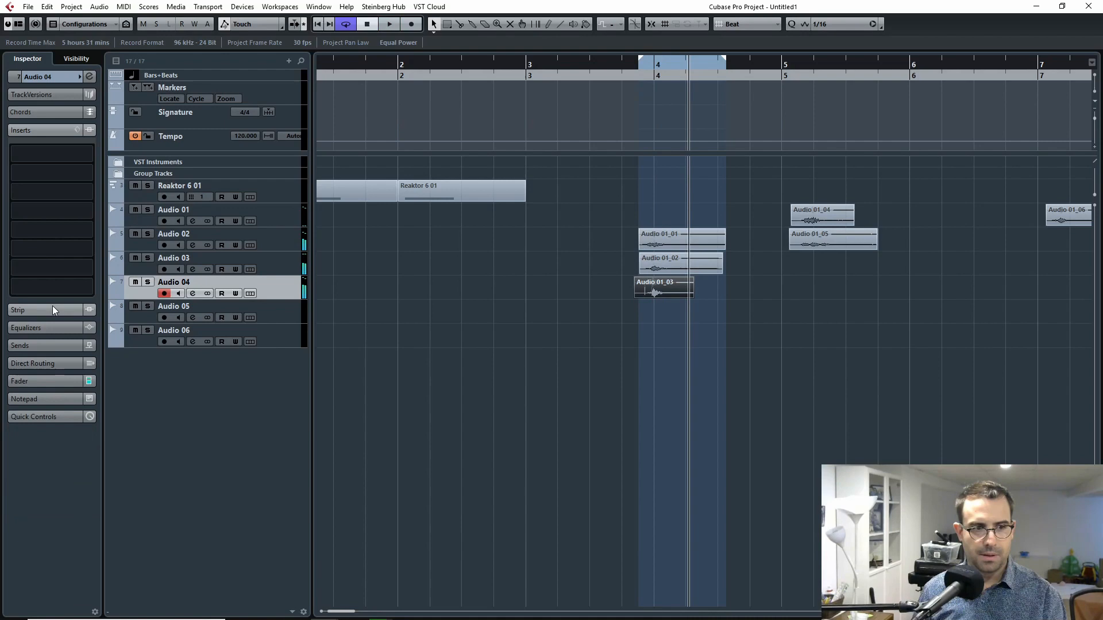
click(59, 154)
click(80, 201)
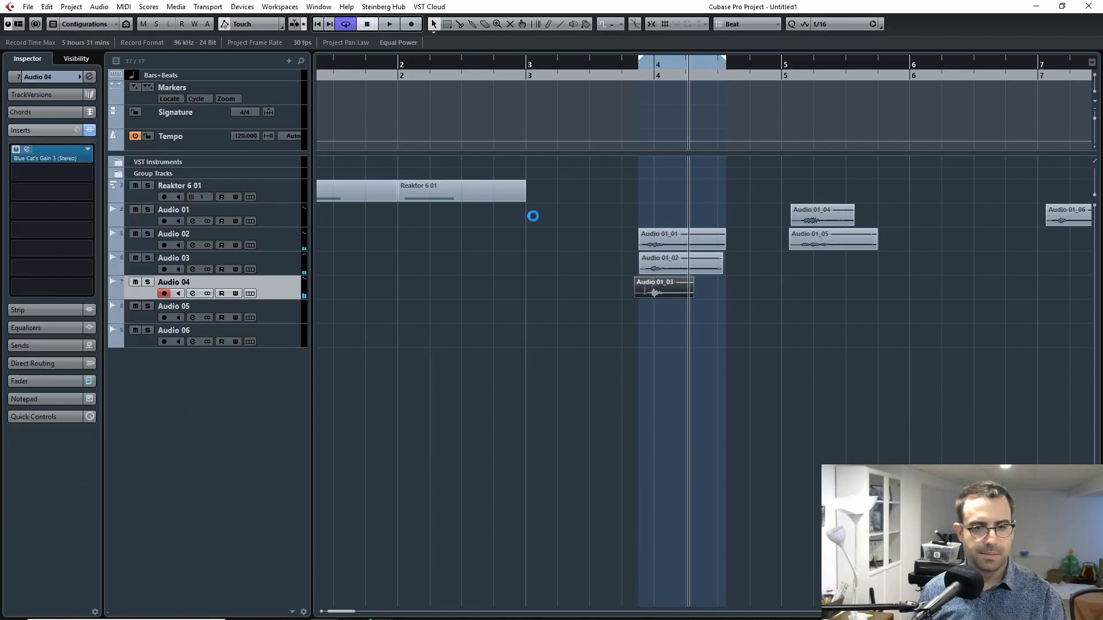
scroll(923, 351, up, 7)
key(space)
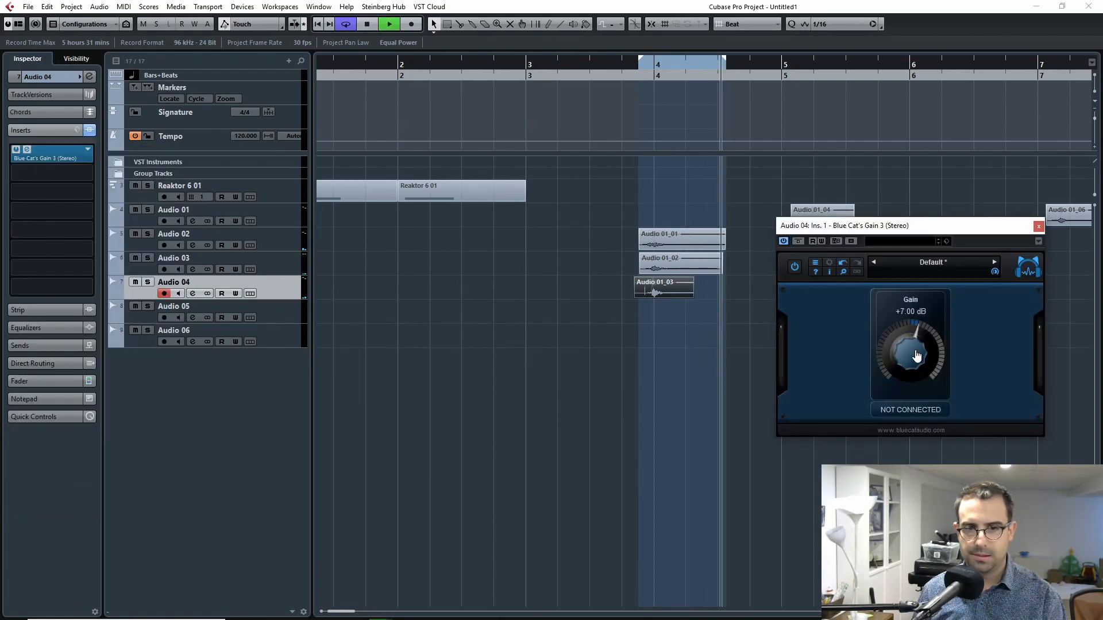
key(space)
click(1038, 227)
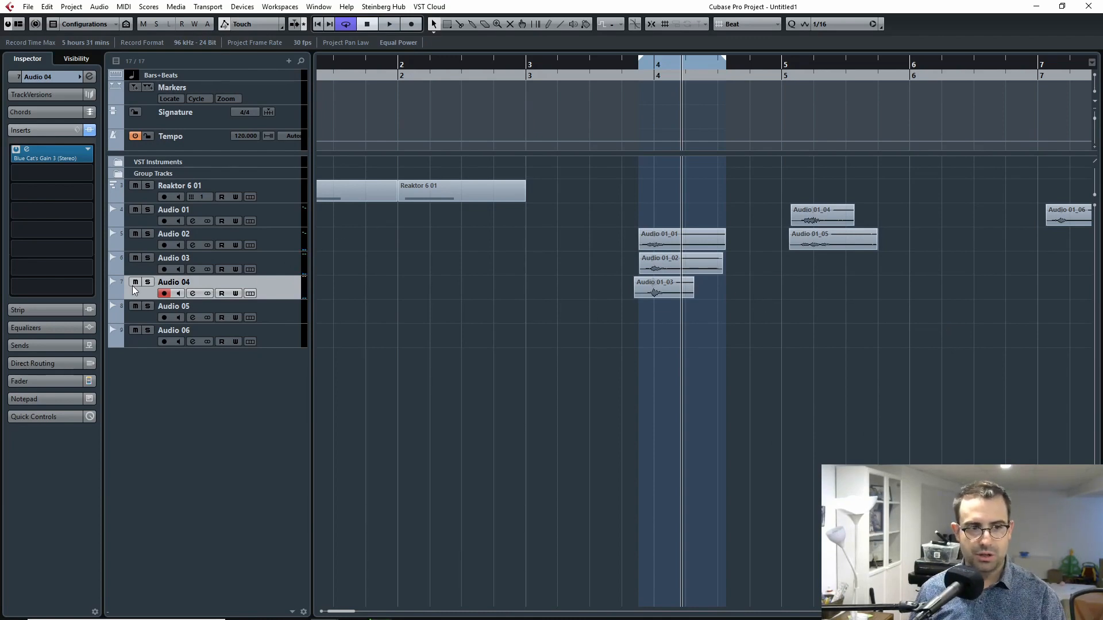
- Solo the Audio 04 track with the playhead at the loop start, and unsolo it again
click(148, 282)
click(641, 63)
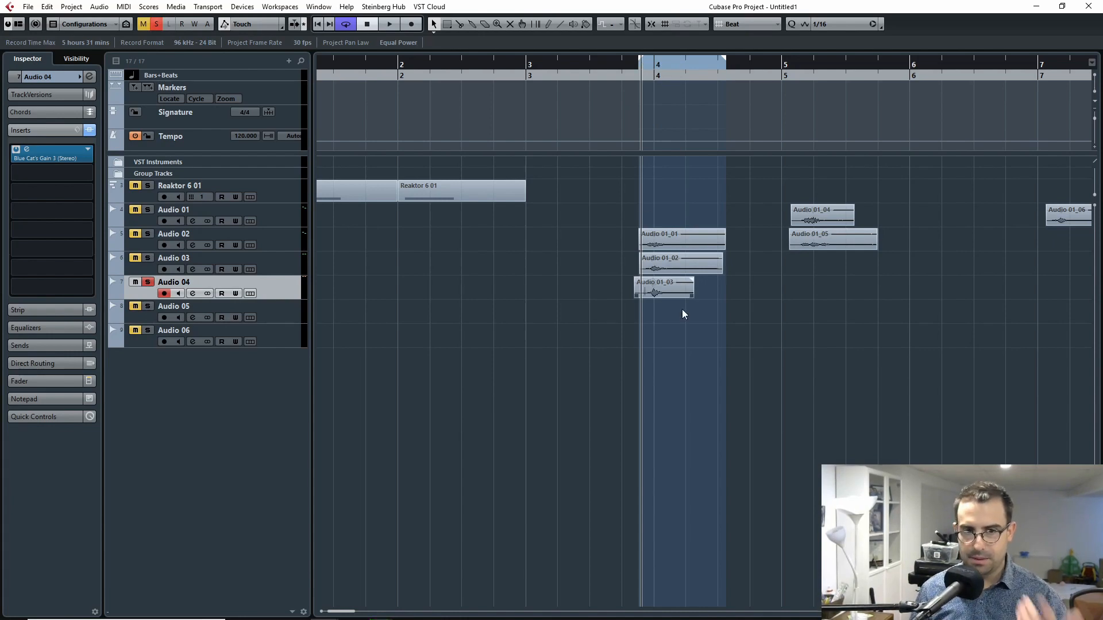
click(148, 282)
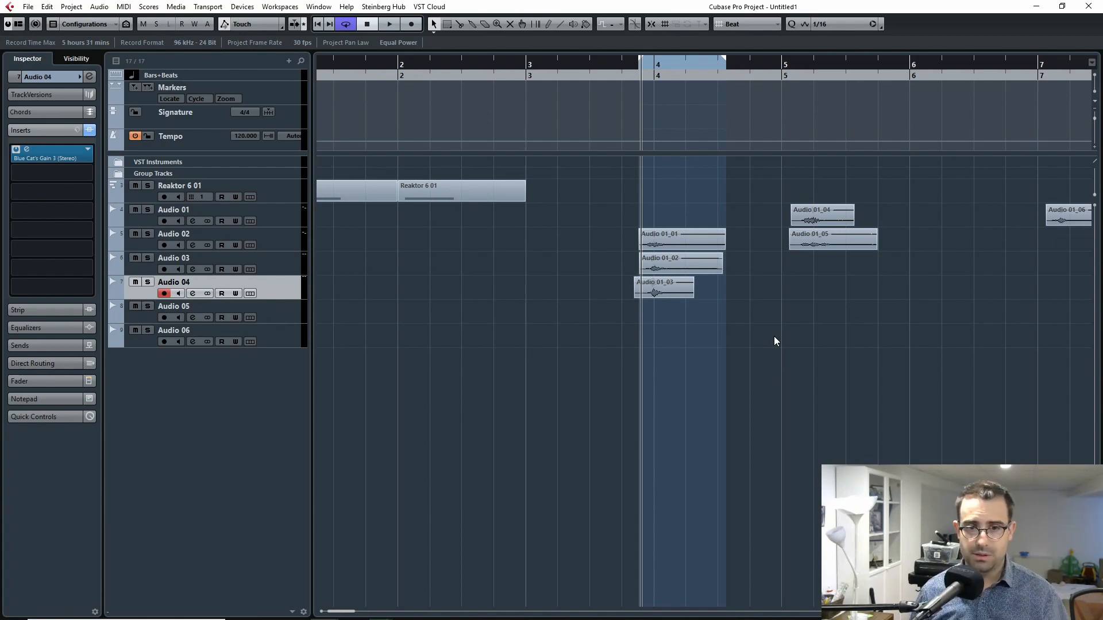
- Replace Audio 01_03 with Audio 01_04 on the Audio 04 track and play the new three-clip combination
drag(669, 282, 949, 224)
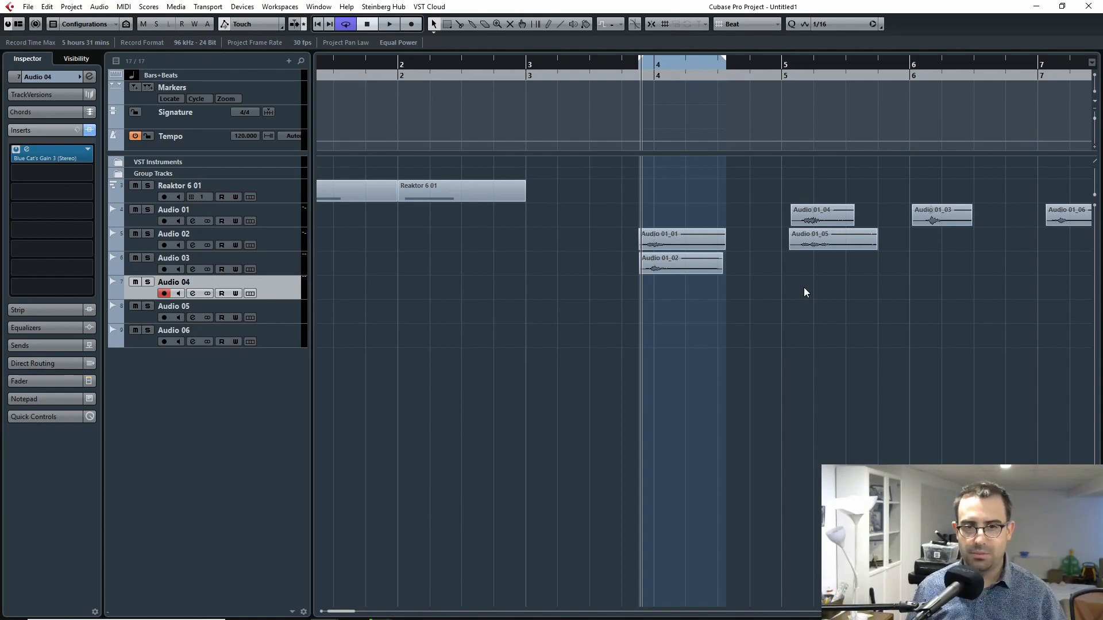
drag(819, 216, 678, 288)
click(757, 337)
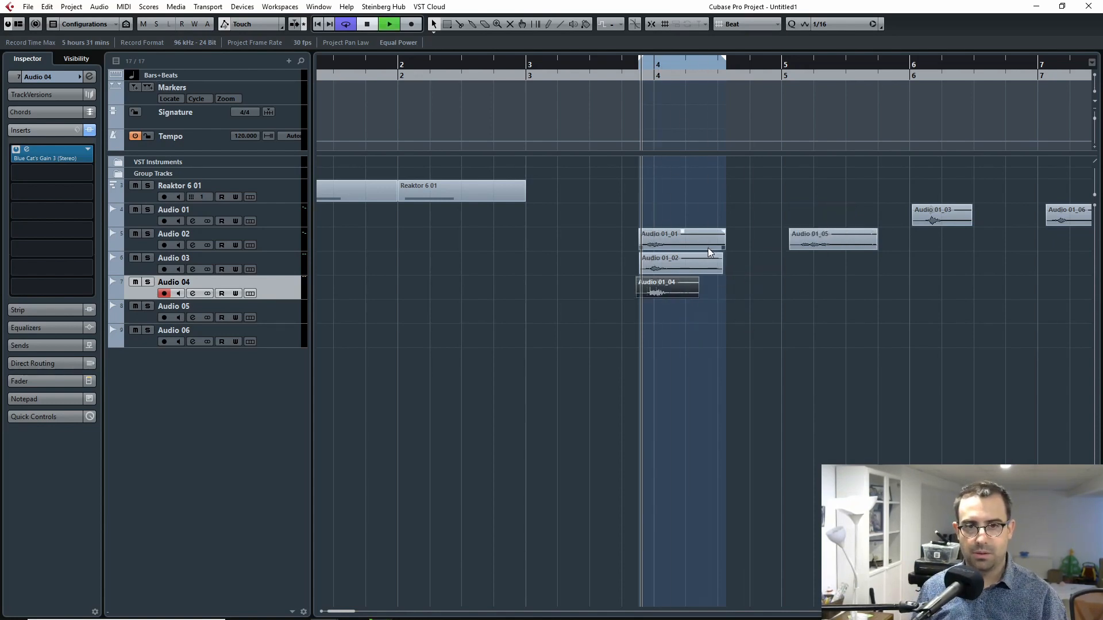
key(space)
key(space)
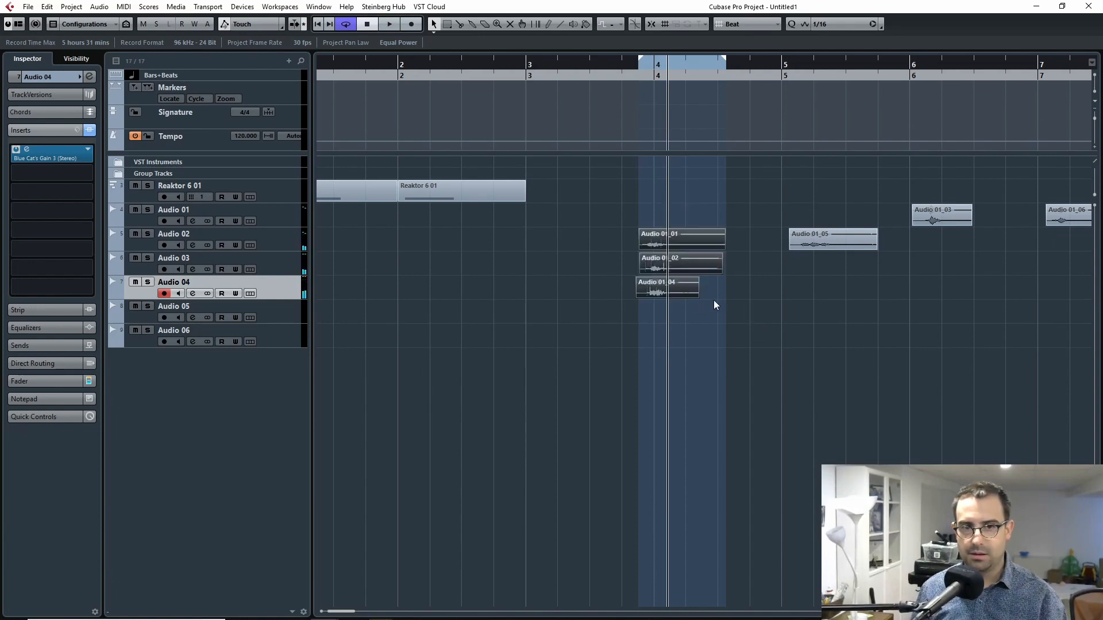
- Shift Audio 01_05, Audio 01_03 and Audio 01_06 about 1.5 bars later and copy the three-clip stack onto lower tracks at bar 5
drag(802, 181, 1000, 298)
drag(830, 236, 1025, 236)
drag(689, 229, 812, 339)
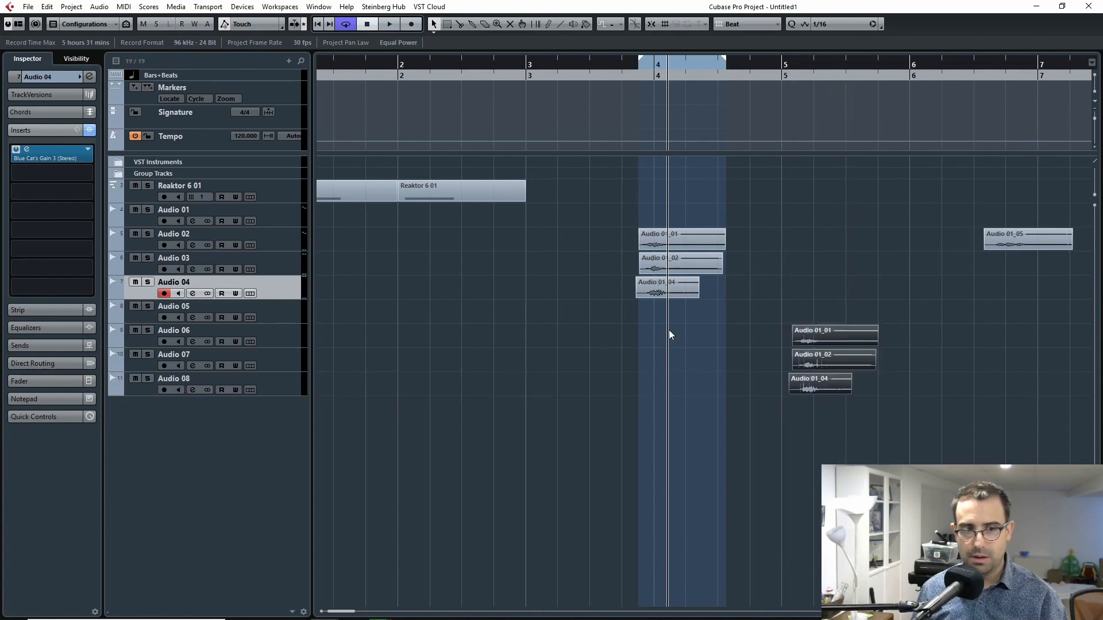
- Move tracks Audio 06, Audio 07 and Audio 08 into a new folder and name the folder iteration2
click(160, 344)
right_click(143, 388)
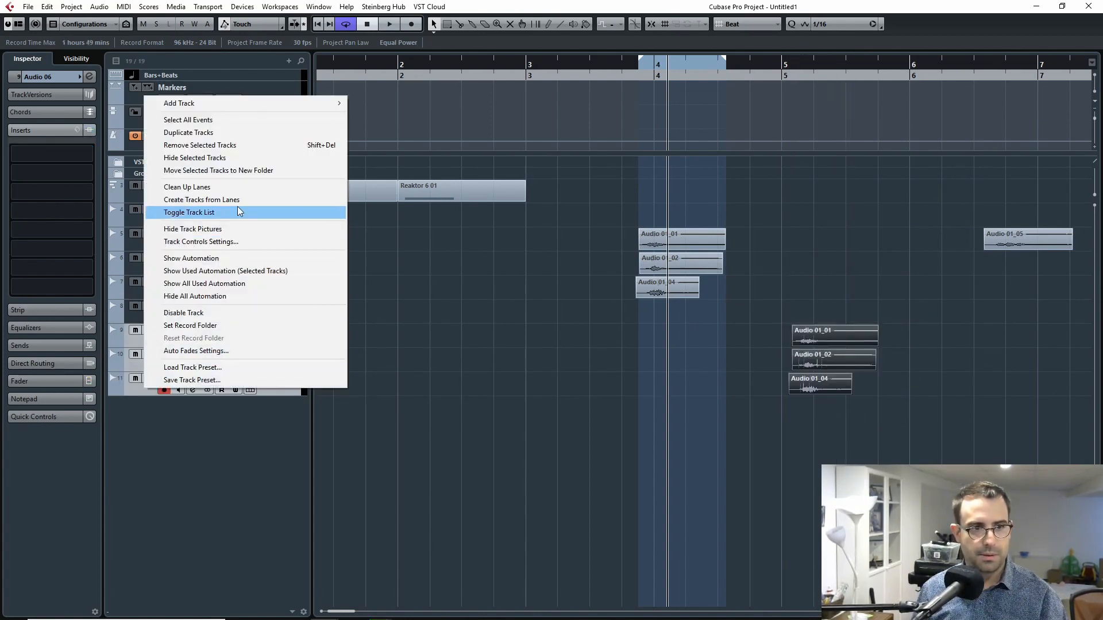
click(242, 171)
double_click(173, 333)
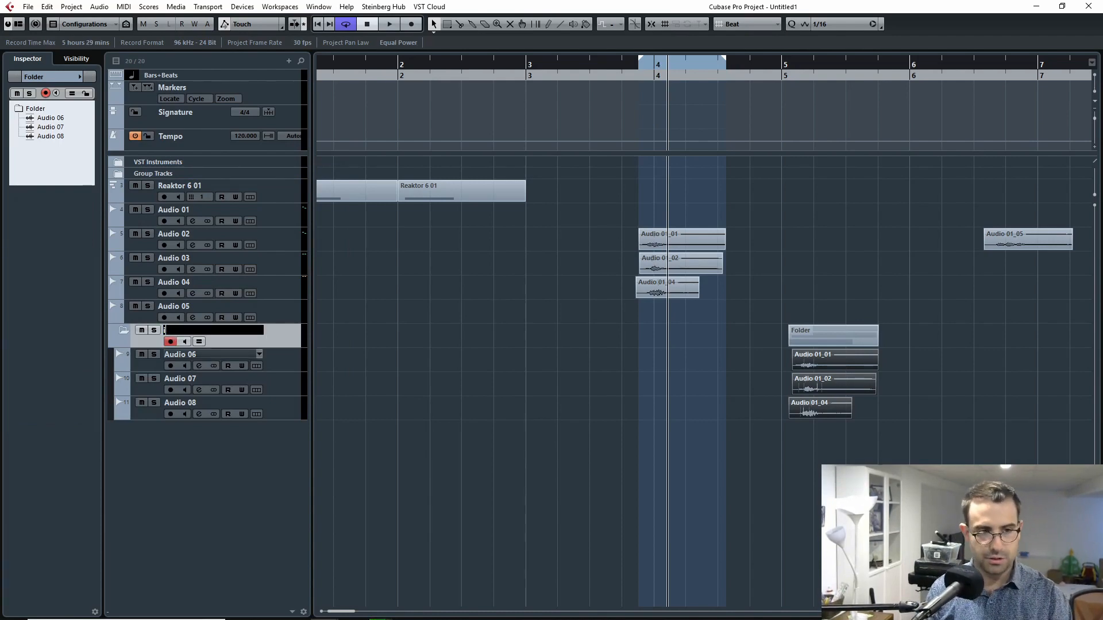
text(iteration)
key(Return)
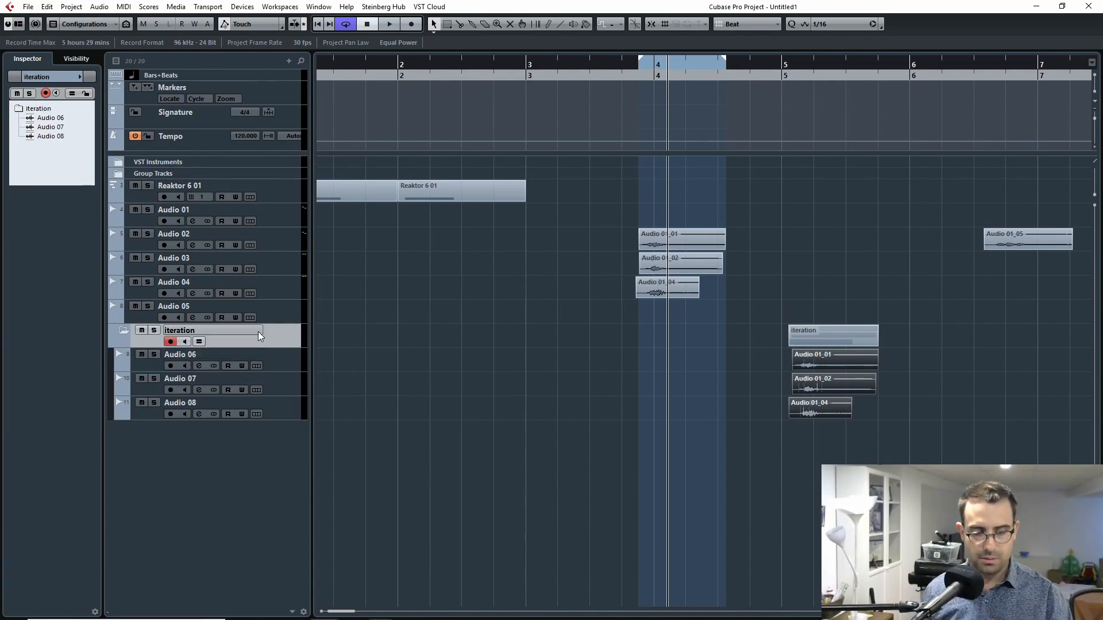
double_click(247, 332)
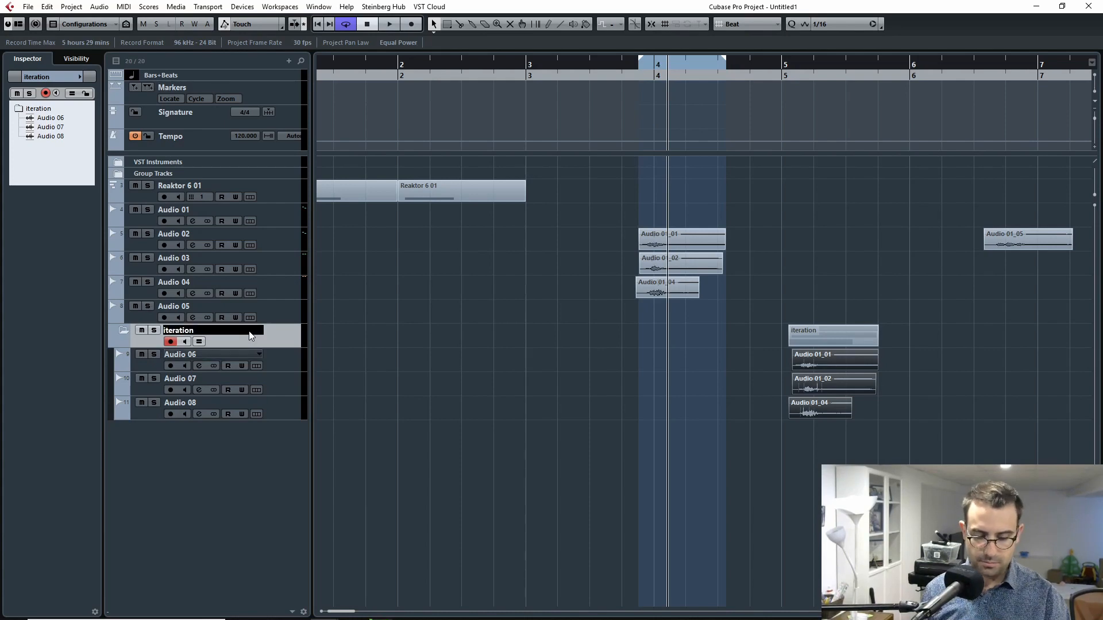
text(2)
key(Return)
scroll(516, 403, right, 3)
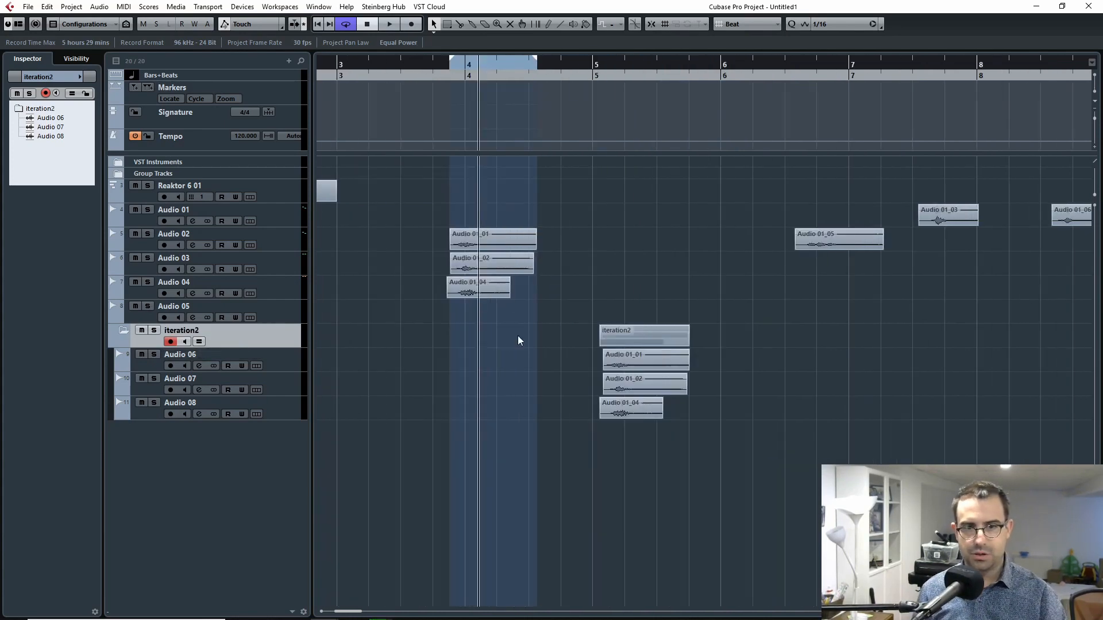
drag(461, 194, 485, 311)
scroll(648, 340, right, 3)
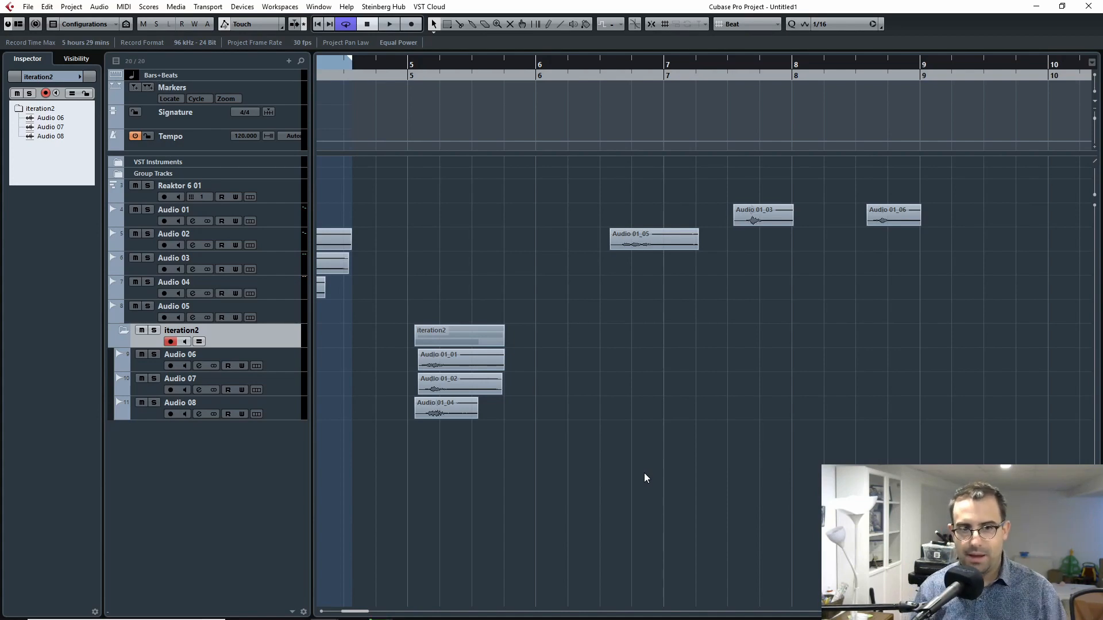
drag(387, 327, 497, 461)
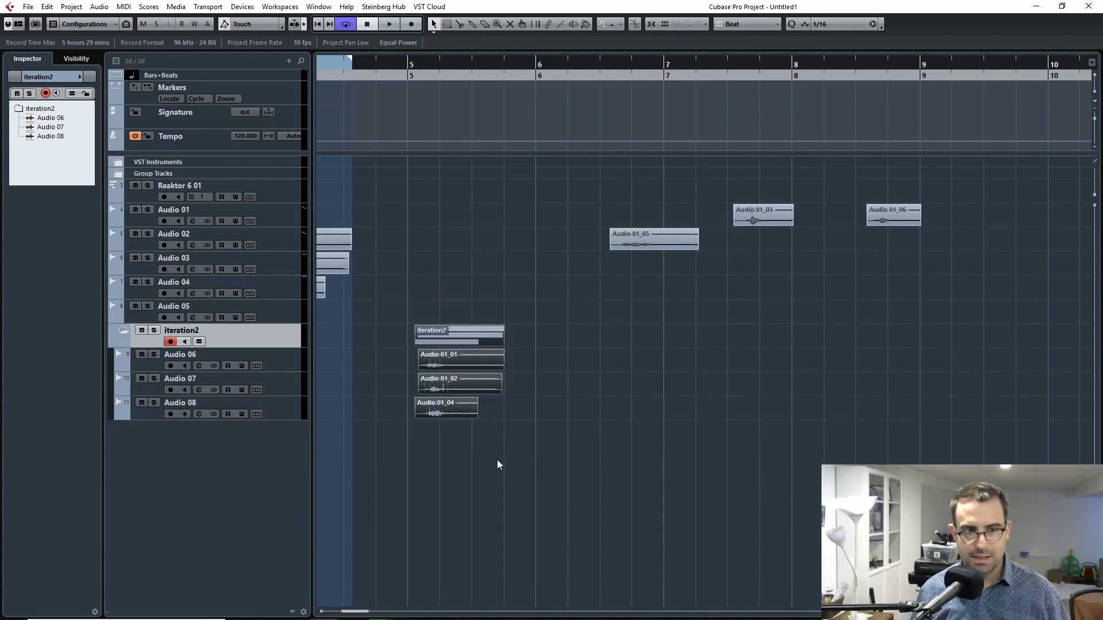
click(508, 458)
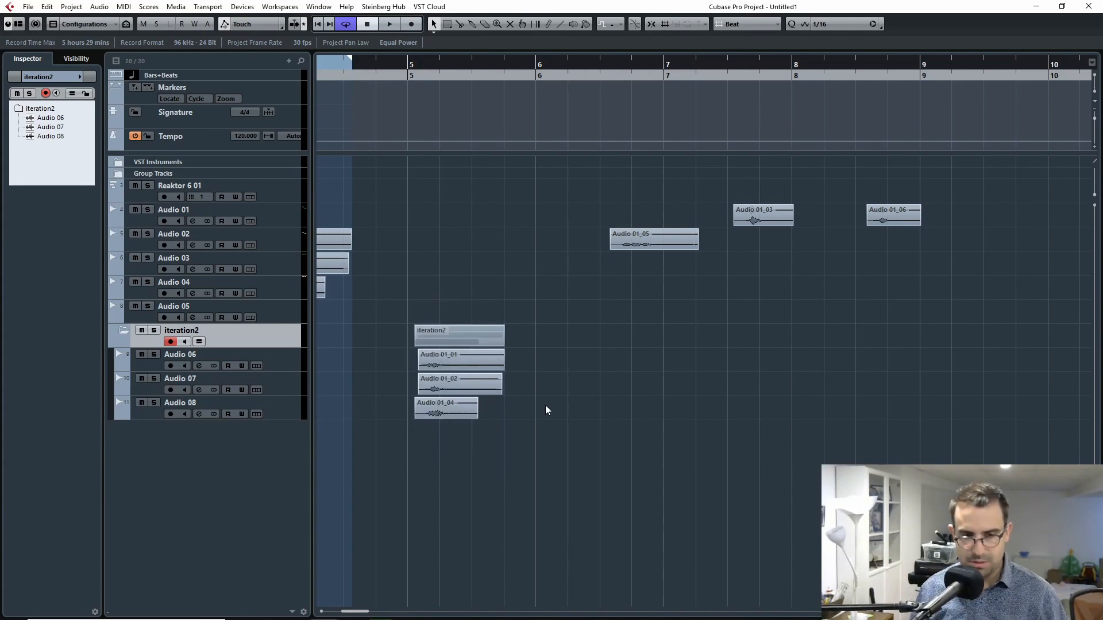
- Return the playhead to the loop start just before bar 4, at the beginning of the three-clip stack
drag(584, 297, 746, 369)
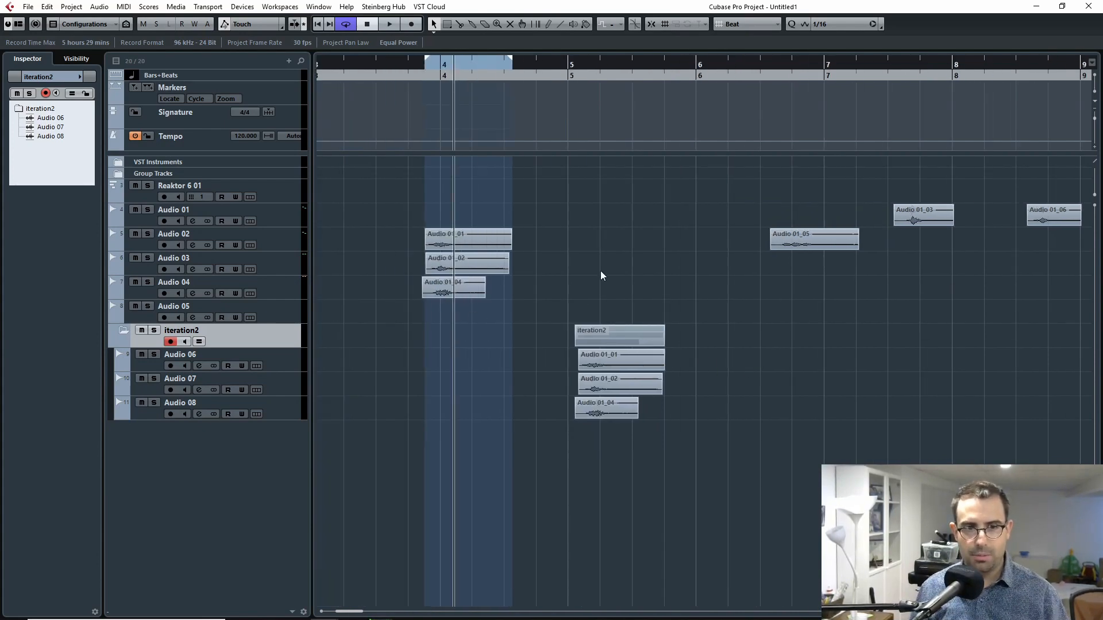
drag(428, 142, 577, 173)
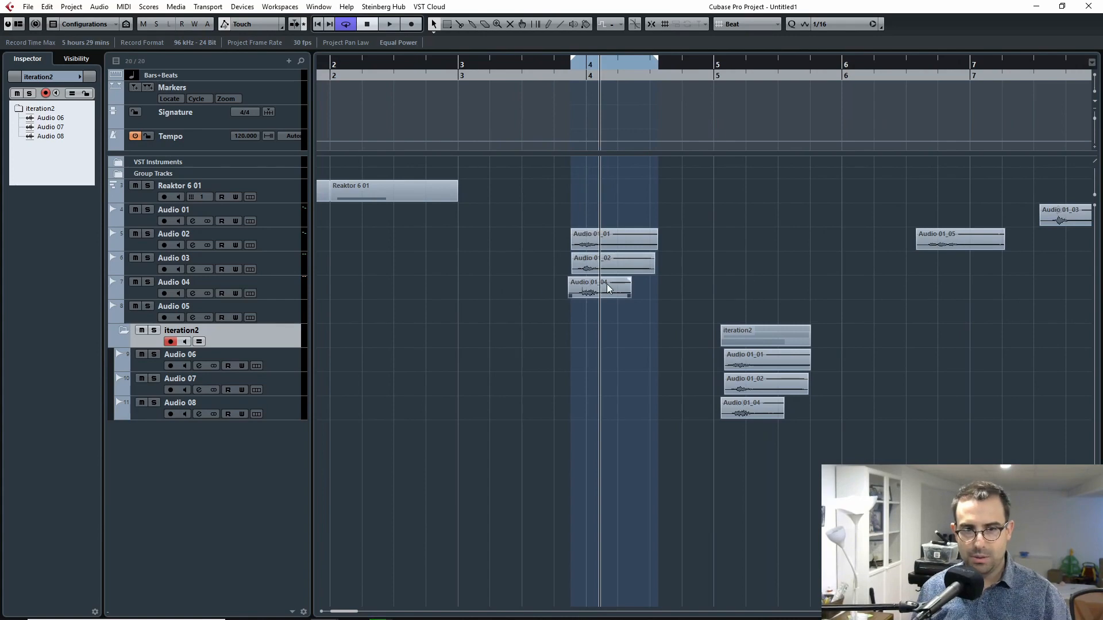
scroll(606, 284, right, 5)
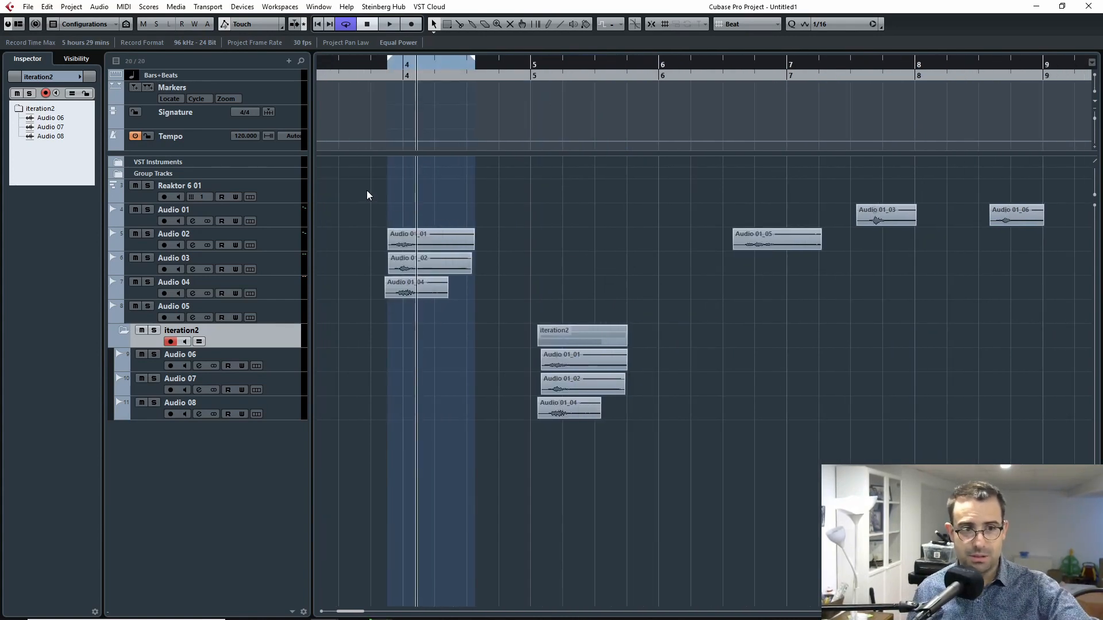
click(385, 66)
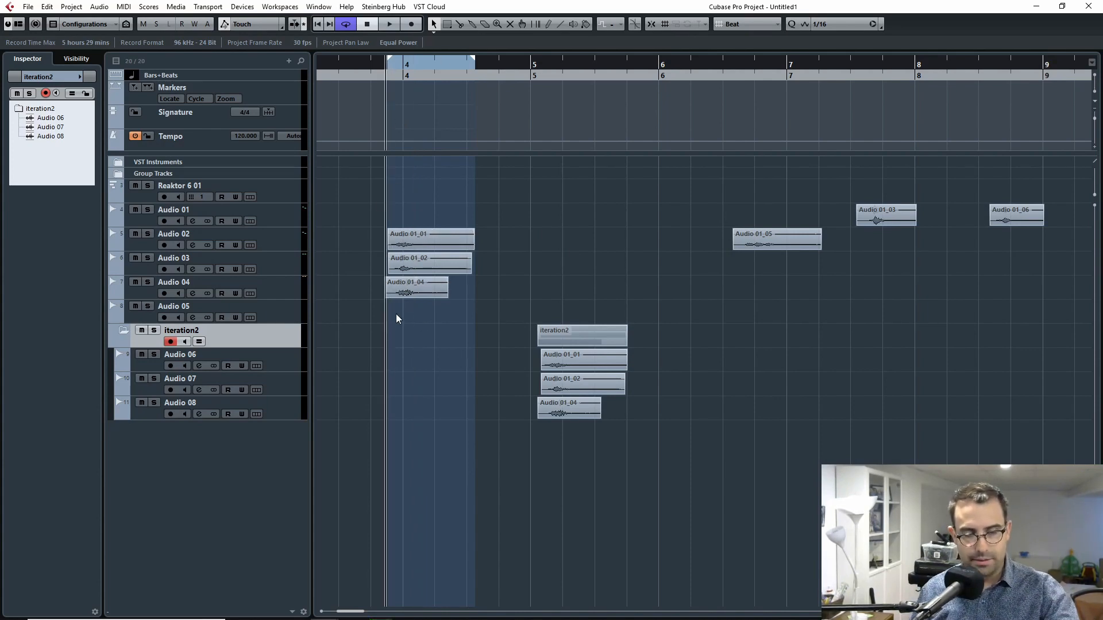
- Copy the Audio 01_01 clip from the stack at bar 4 onto the Audio 01 track about 0.2 bars after bar 6
drag(406, 237, 721, 217)
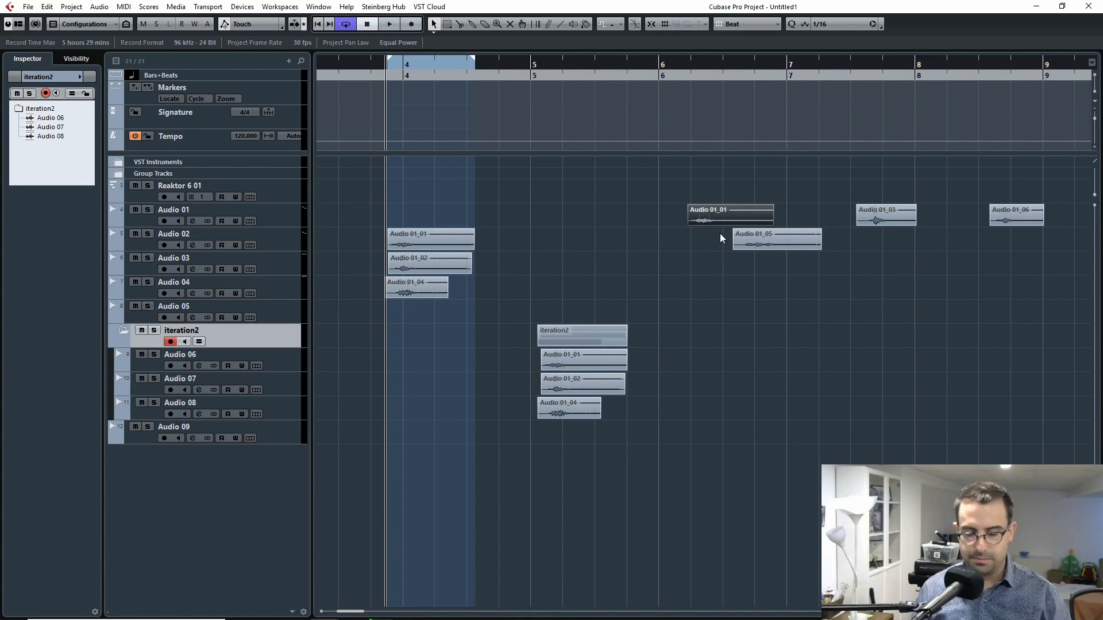
click(775, 295)
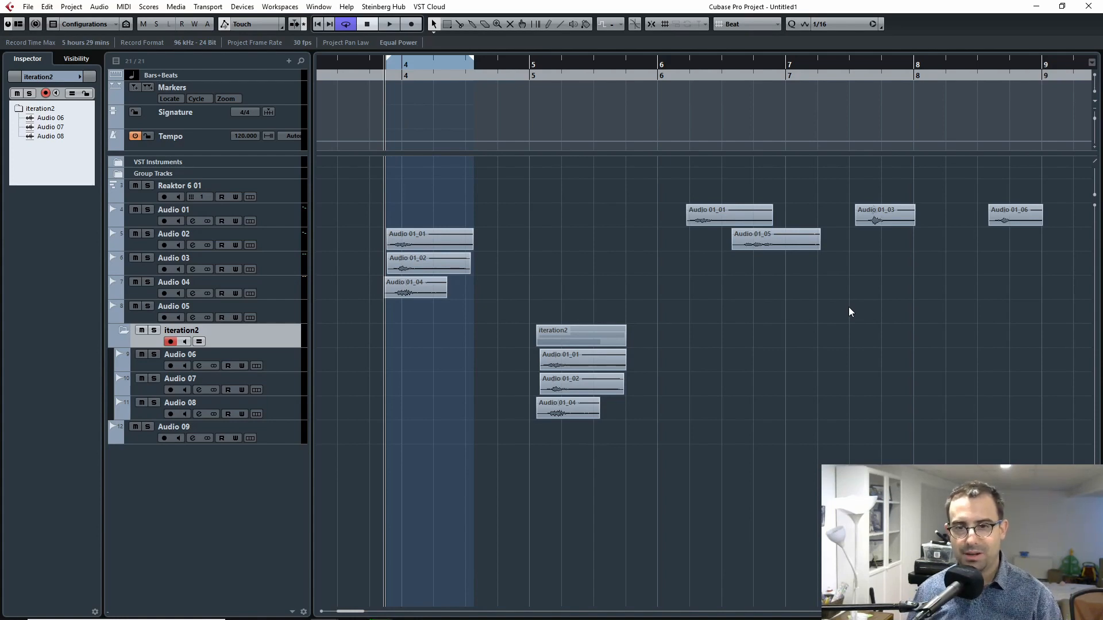
scroll(849, 308, right, 4)
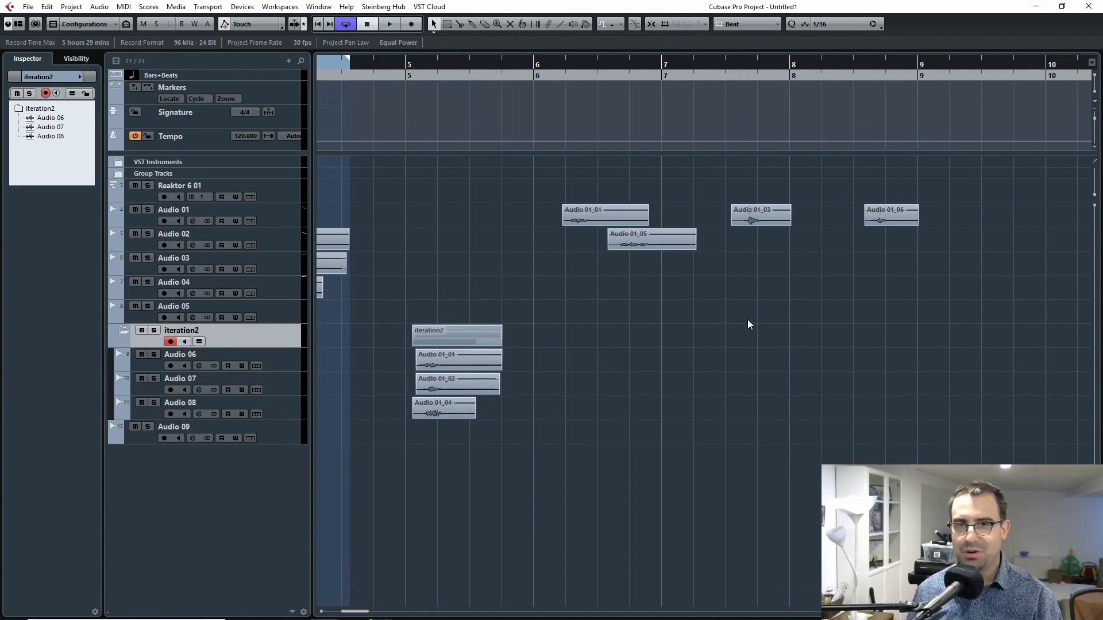